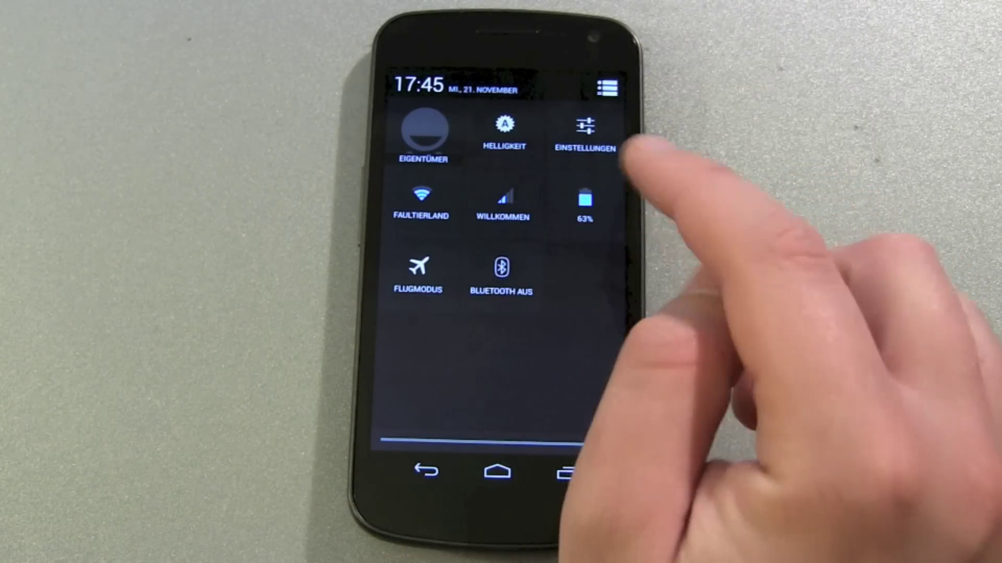
left_click(497, 470)
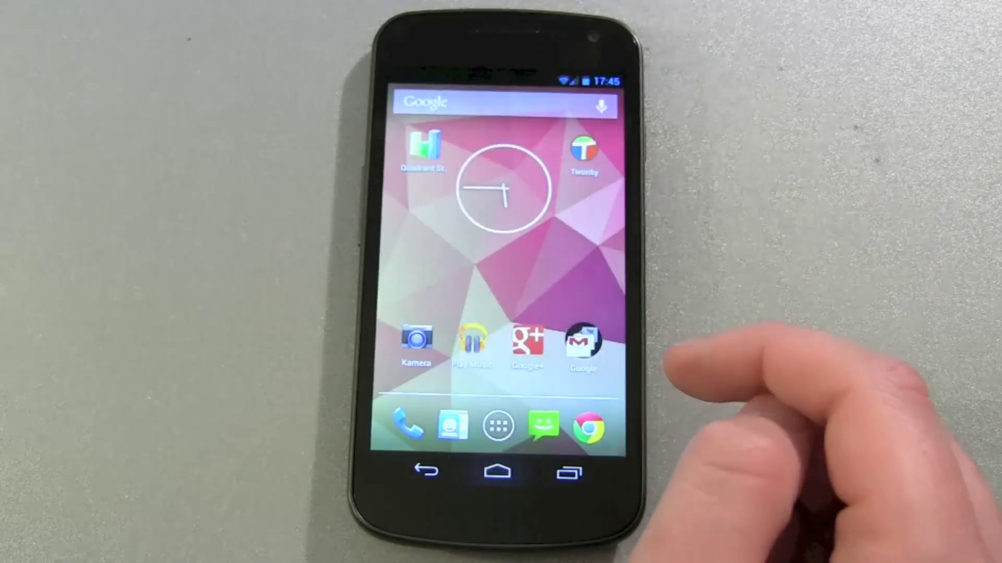